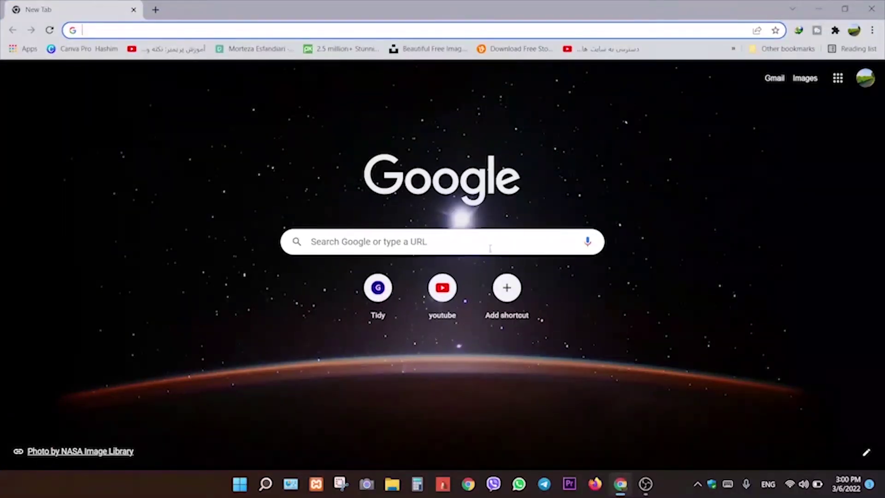
Search the web for 'lively wallpaper', download its installer, and close Chrome.
left_click(491, 242)
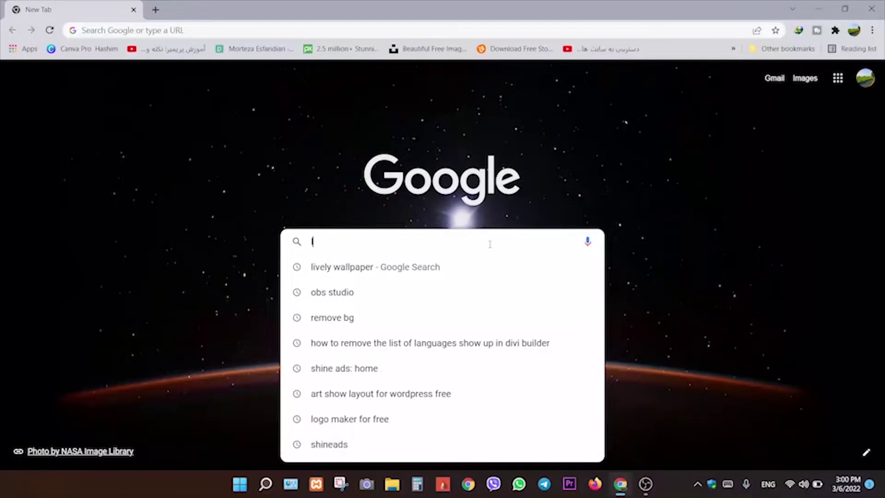
type("lively wallpap")
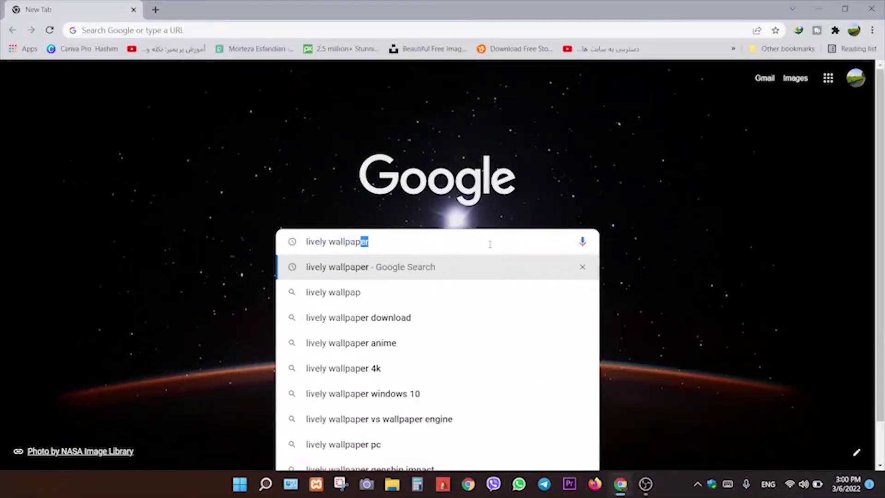
type("er")
key("Return")
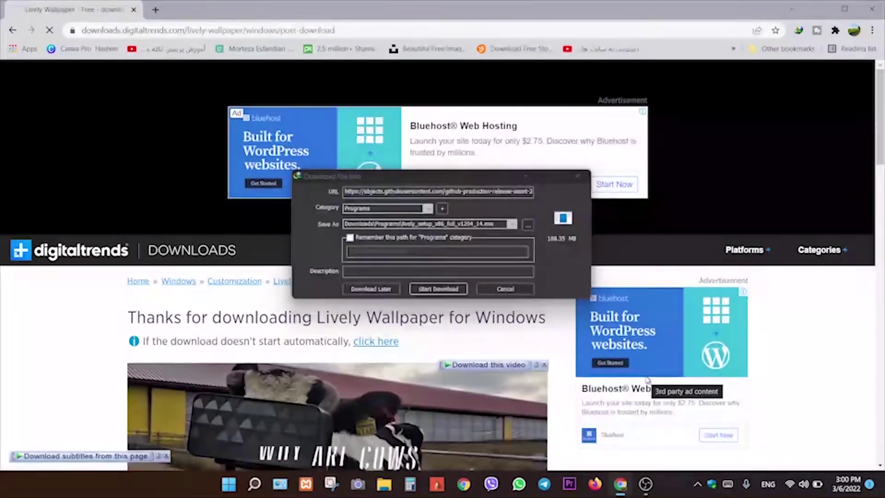
left_click(436, 290)
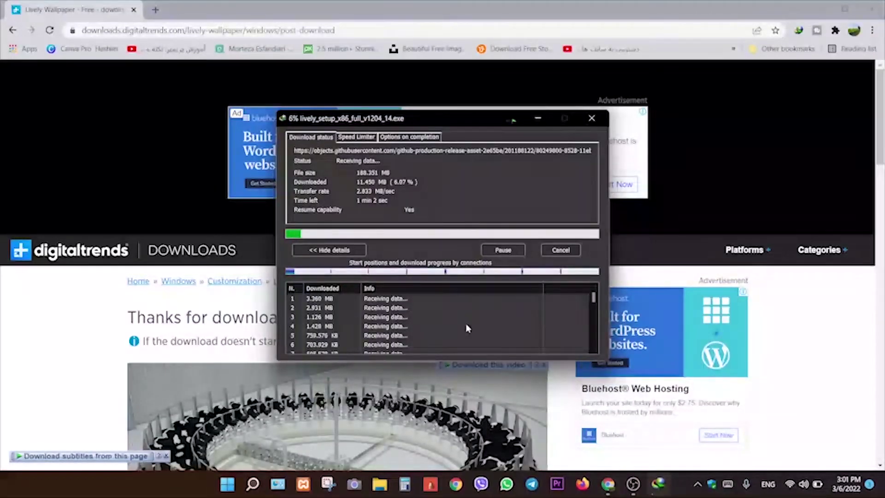
left_click(560, 249)
left_click(871, 9)
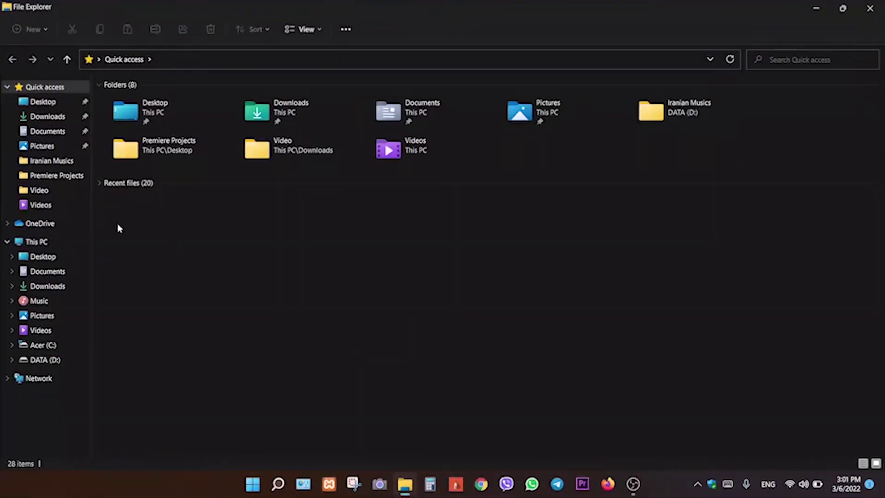
Run the lively_setup_x86_full_v1204 installer from Downloads\Programs as administrator.
left_click(46, 119)
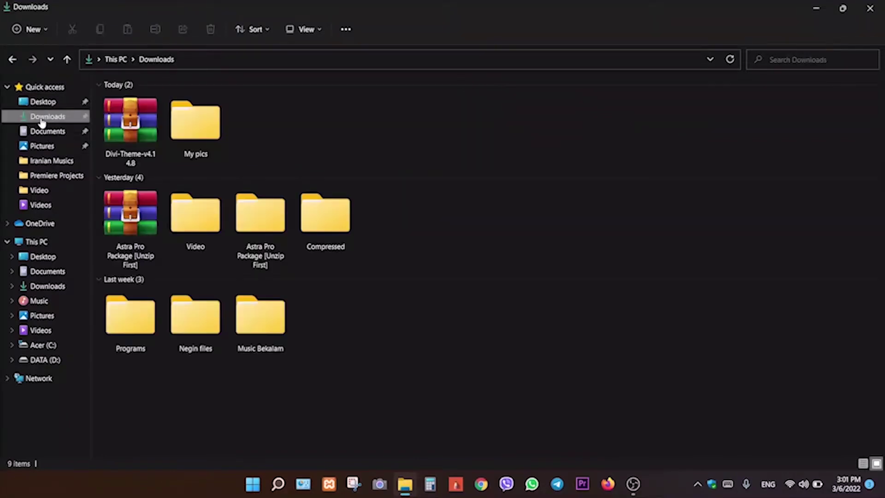
double_click(123, 326)
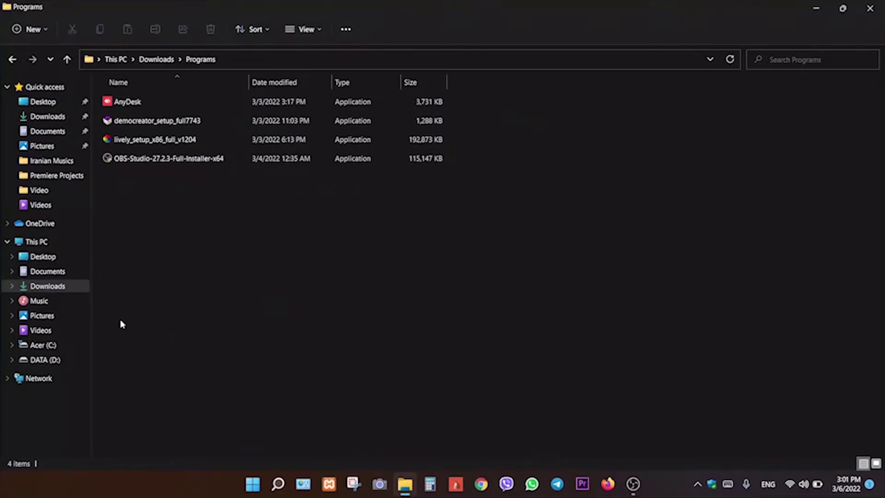
left_click(166, 141)
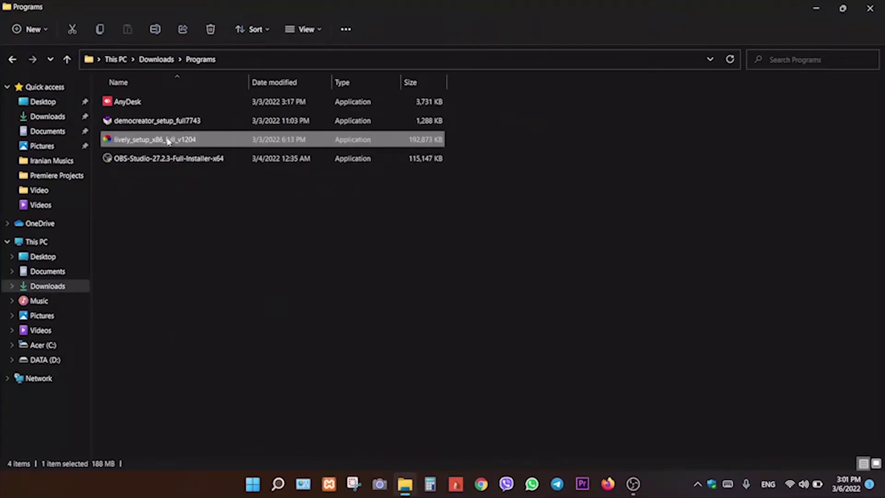
right_click(169, 141)
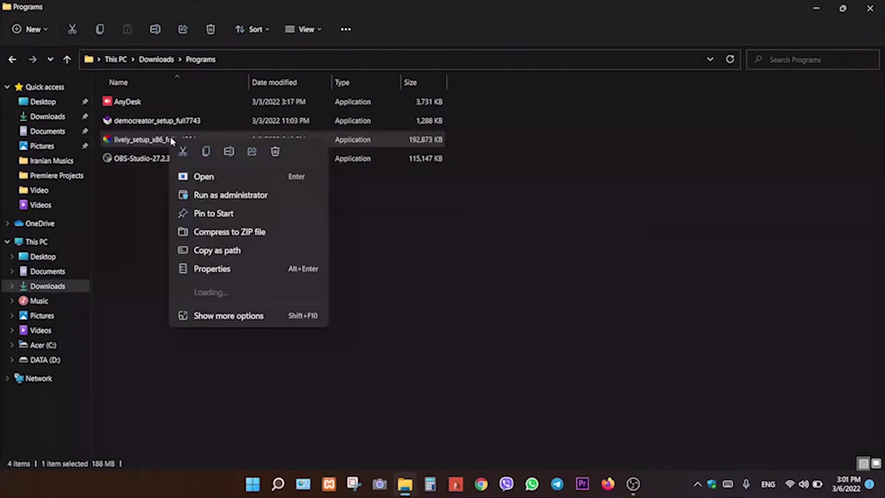
left_click(224, 198)
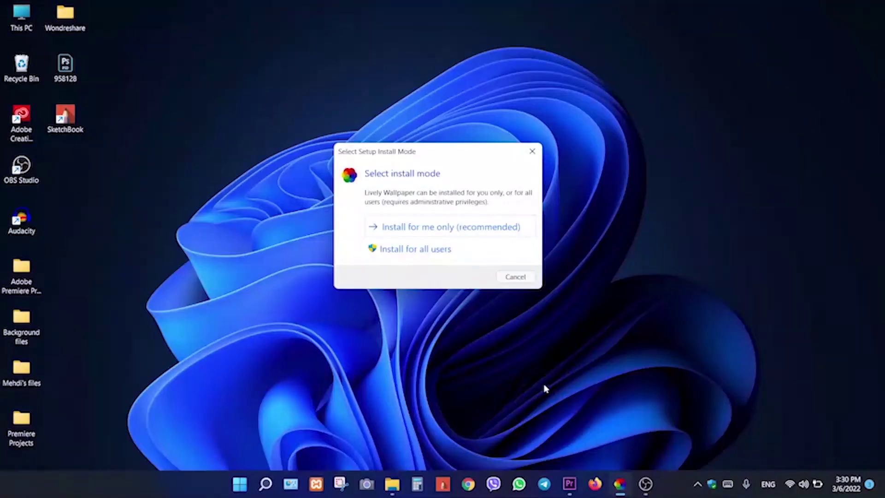
Install for the current user only in English, accepting the license and default folder.
left_click(416, 232)
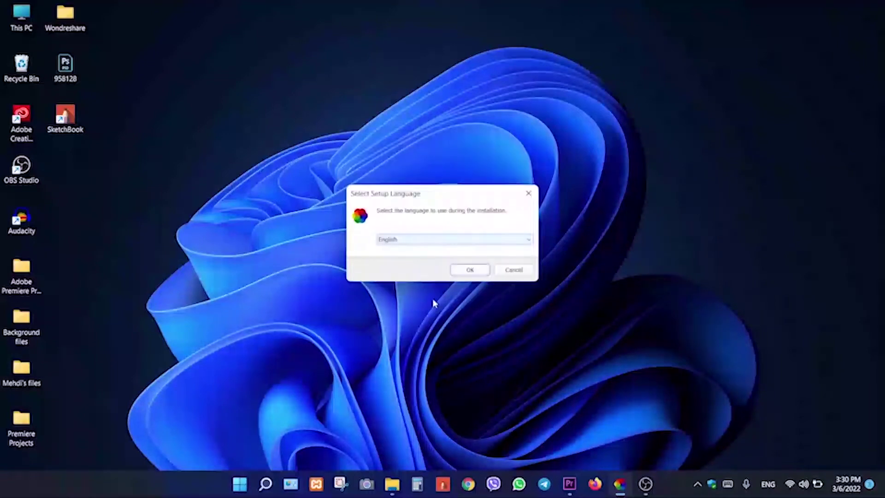
left_click(462, 274)
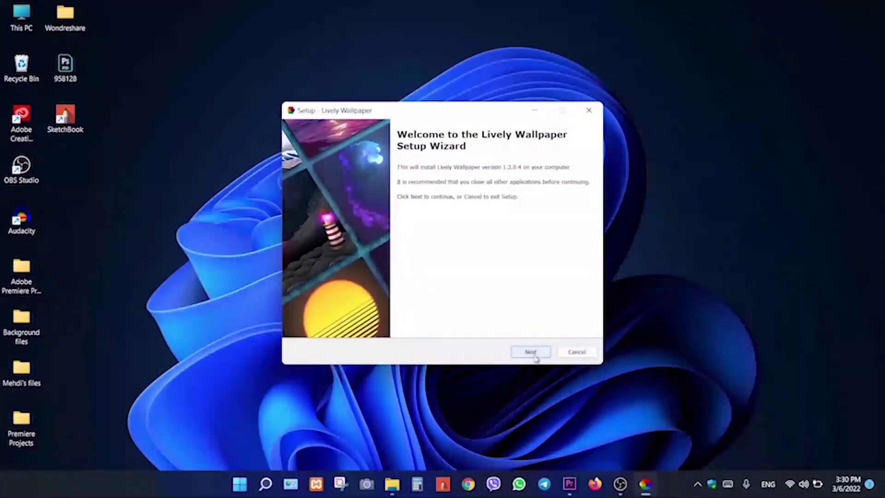
left_click(530, 352)
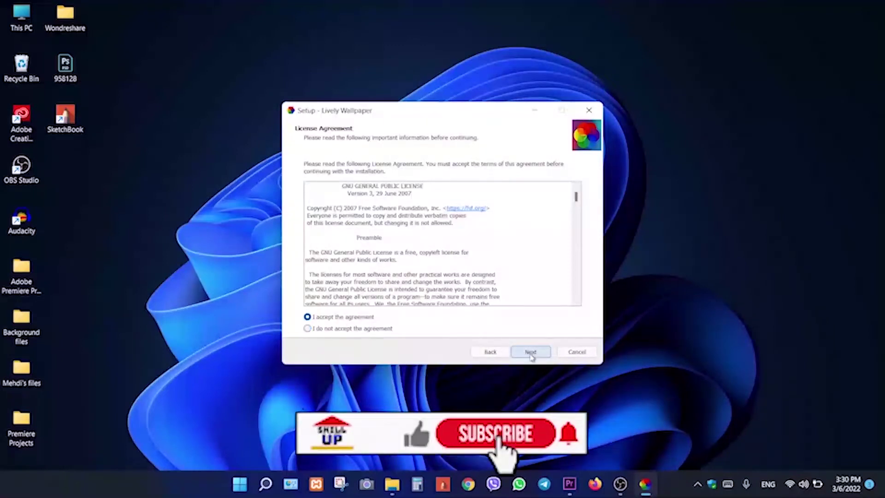
left_click(530, 353)
left_click(531, 352)
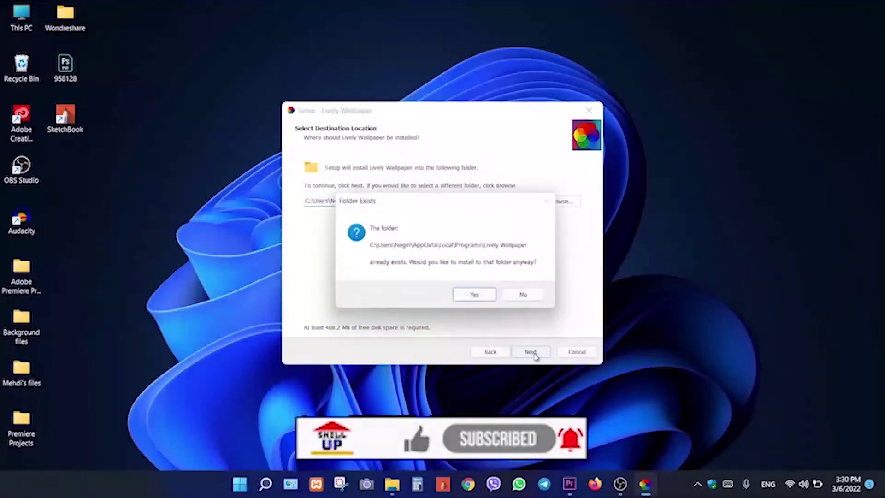
left_click(481, 298)
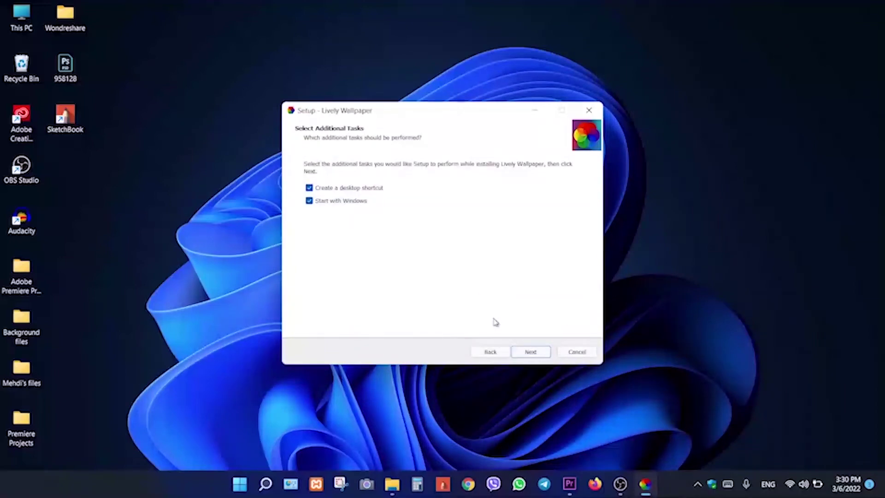
Keep the desktop shortcut and start-with-Windows options, install, and finish launching Lively.
left_click(530, 352)
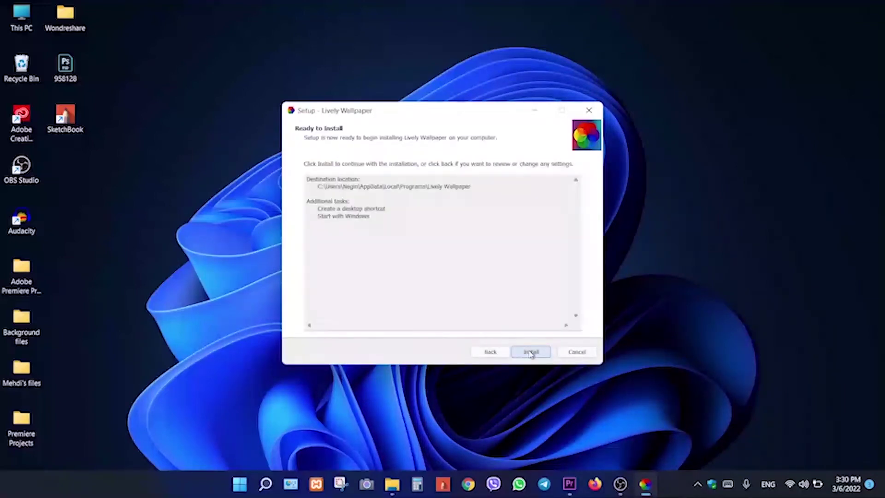
left_click(530, 352)
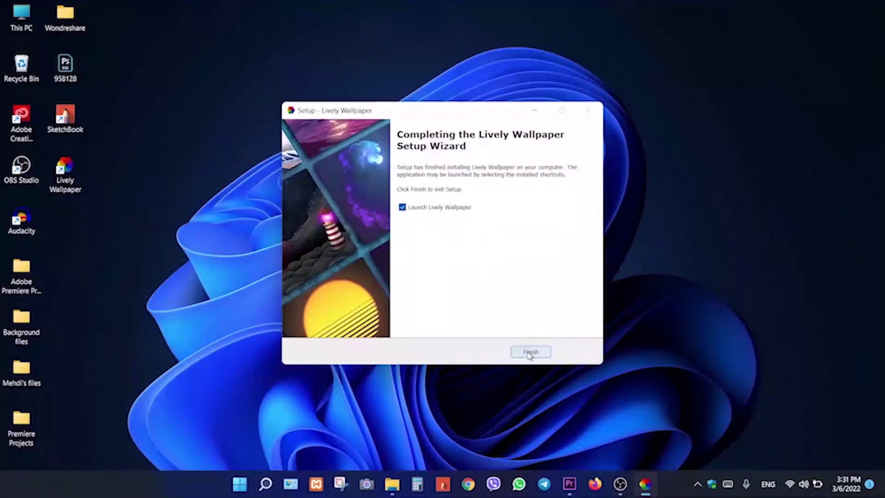
left_click(530, 352)
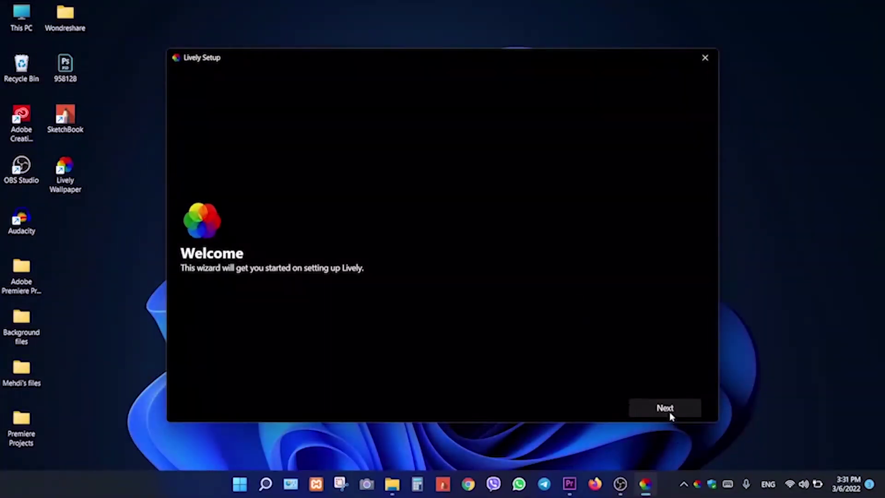
Complete Lively's welcome wizard with start-with-Windows on and show the wallpaper library.
left_click(670, 417)
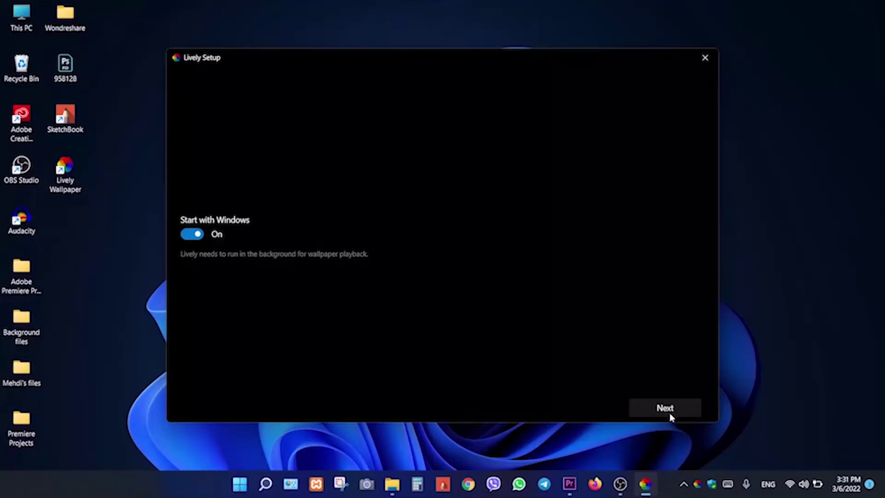
left_click(670, 416)
left_click(667, 409)
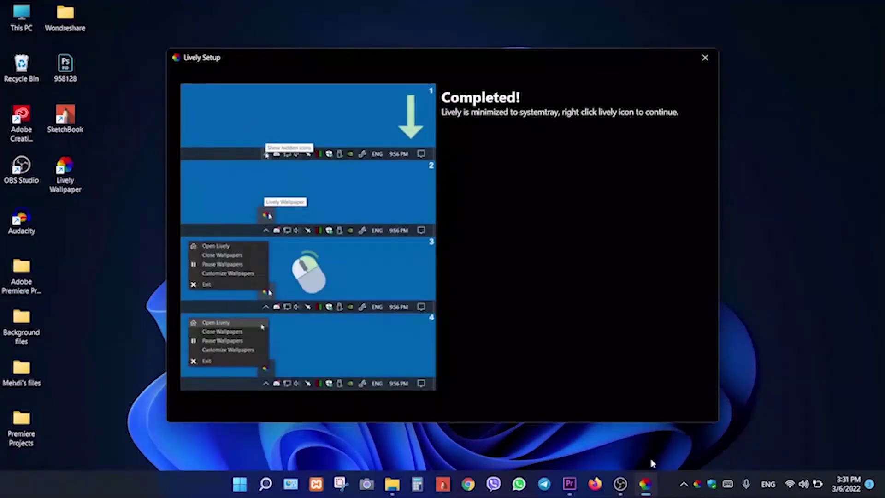
left_click(695, 485)
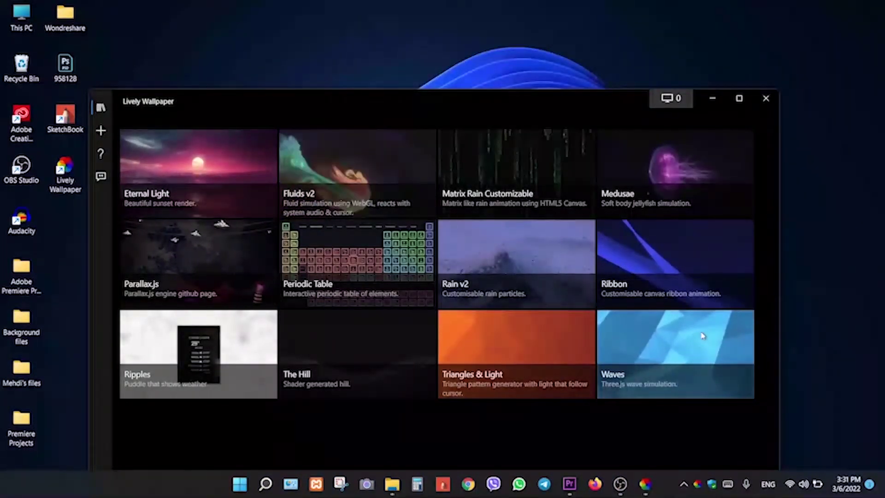
Preview the Ribbon and Medusae jellyfish wallpapers on the desktop.
left_click(687, 259)
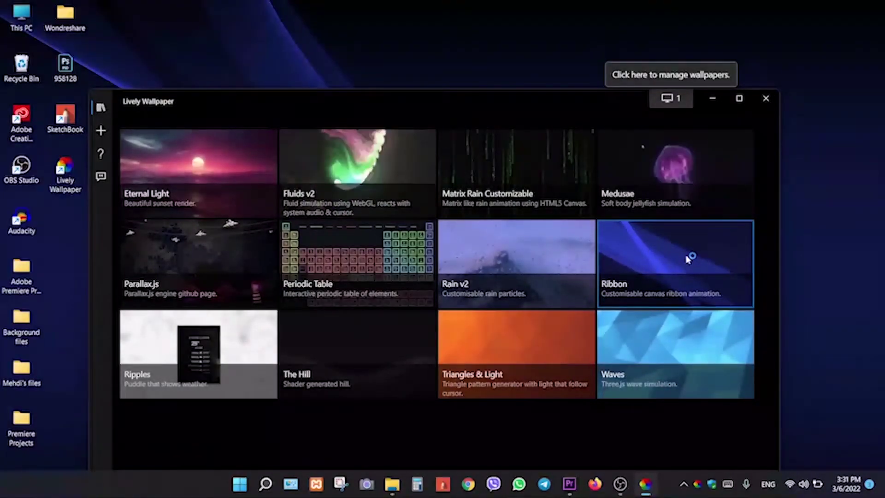
left_click(712, 99)
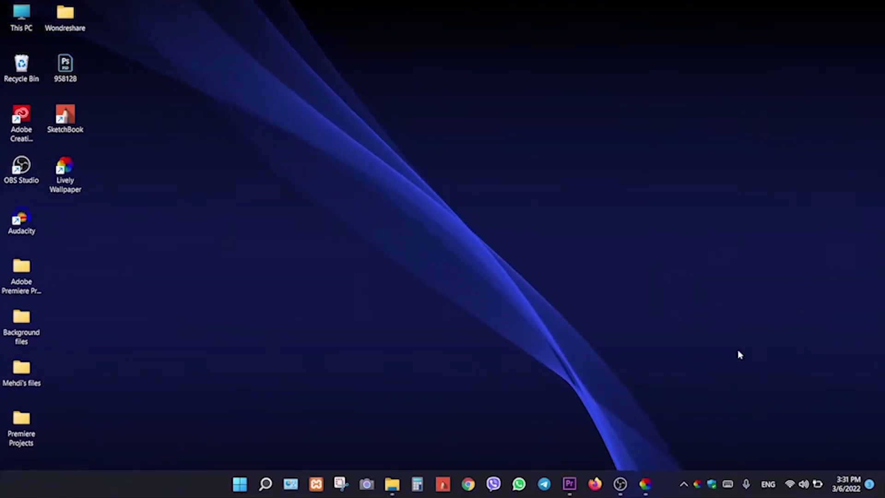
left_click(646, 488)
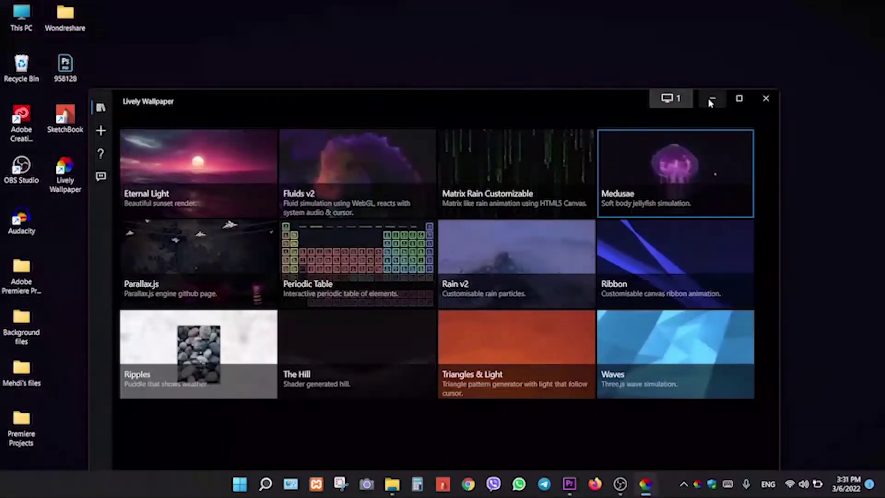
left_click(711, 100)
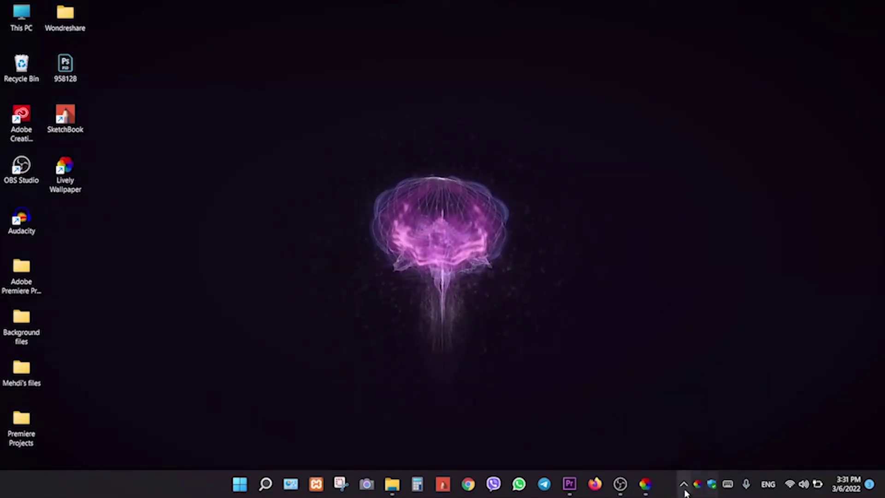
left_click(644, 483)
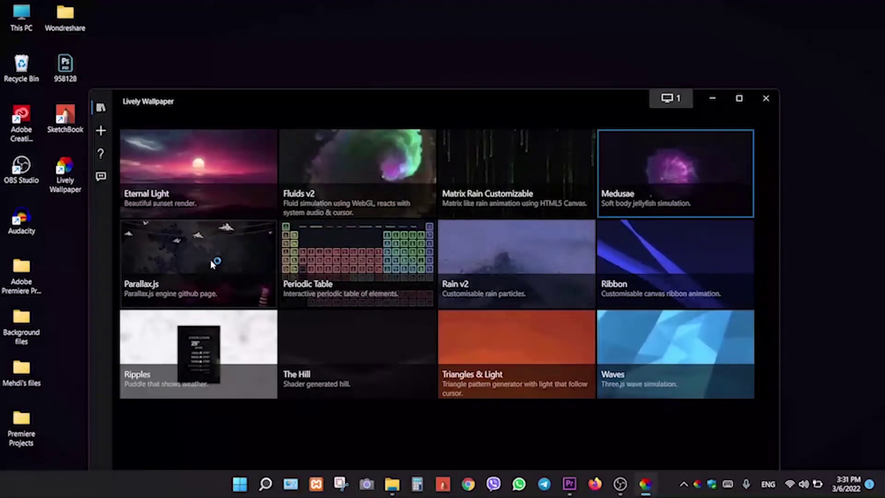
Apply Parallax.js as the desktop wallpaper and dismiss the update notice.
left_click(211, 260)
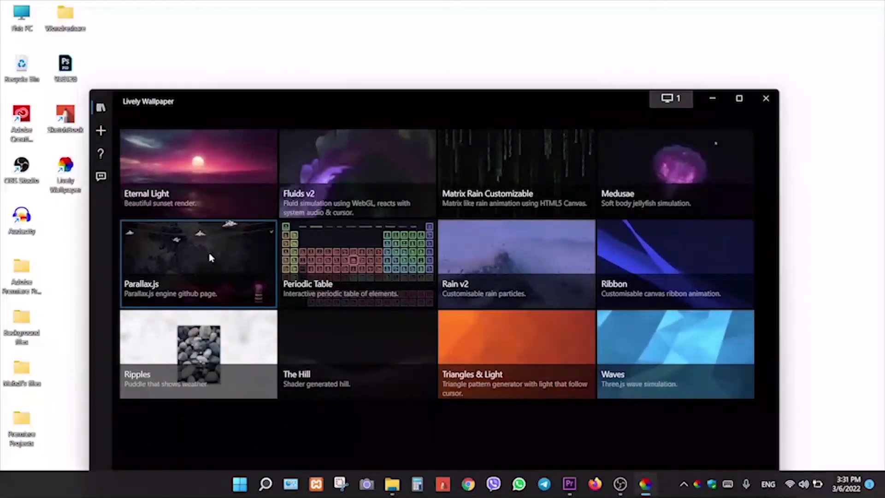
left_click(713, 98)
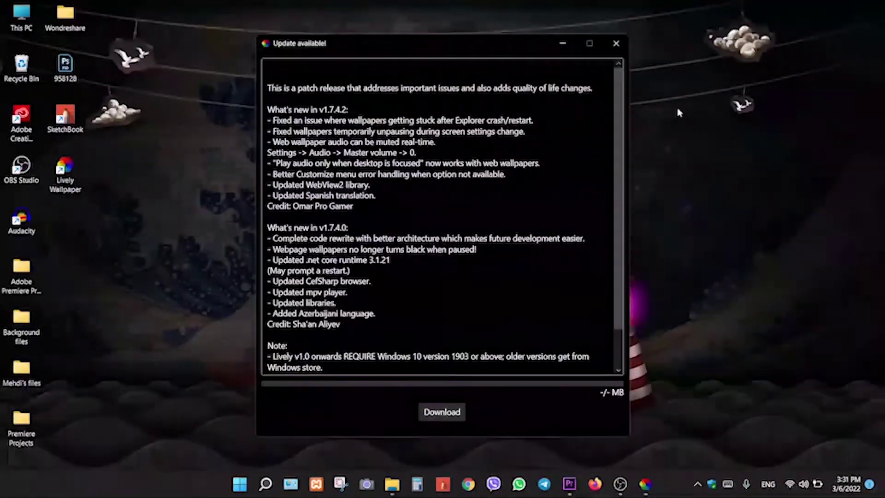
left_click(617, 43)
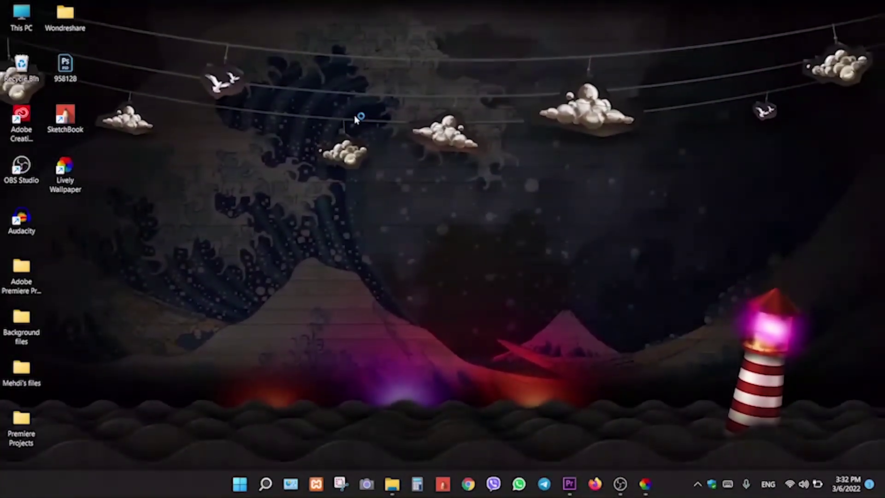
left_click(645, 484)
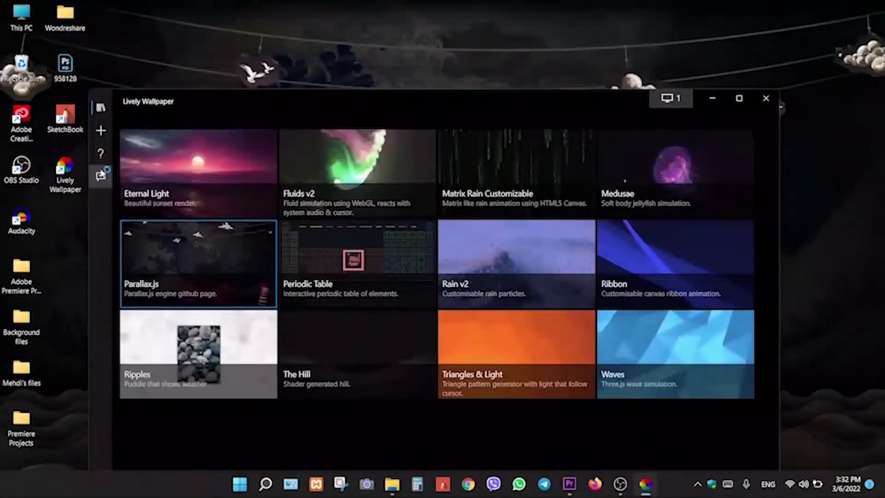
Add the local Sea - 98992 video from Downloads > Video as a custom wallpaper.
left_click(101, 130)
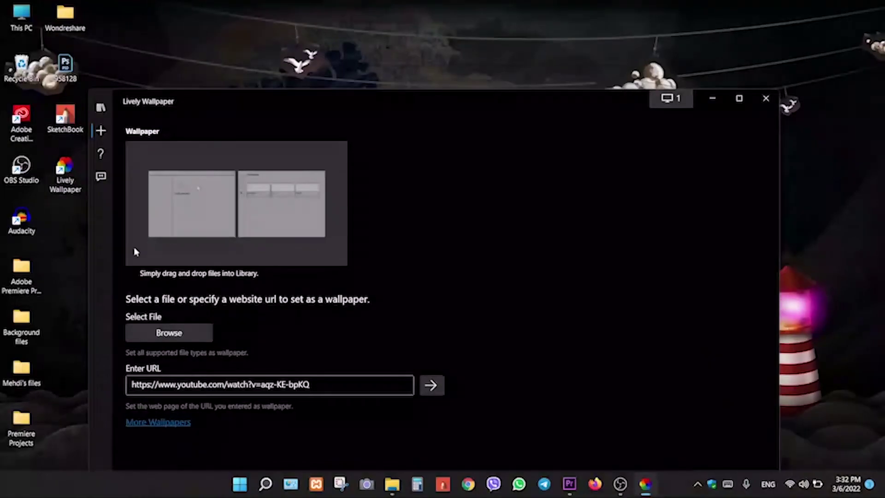
left_click(181, 332)
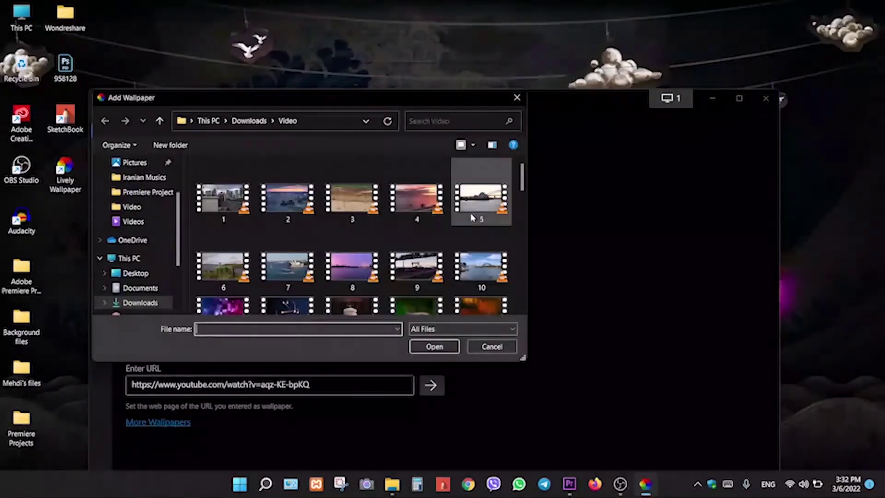
left_click_drag(524, 178, 523, 276)
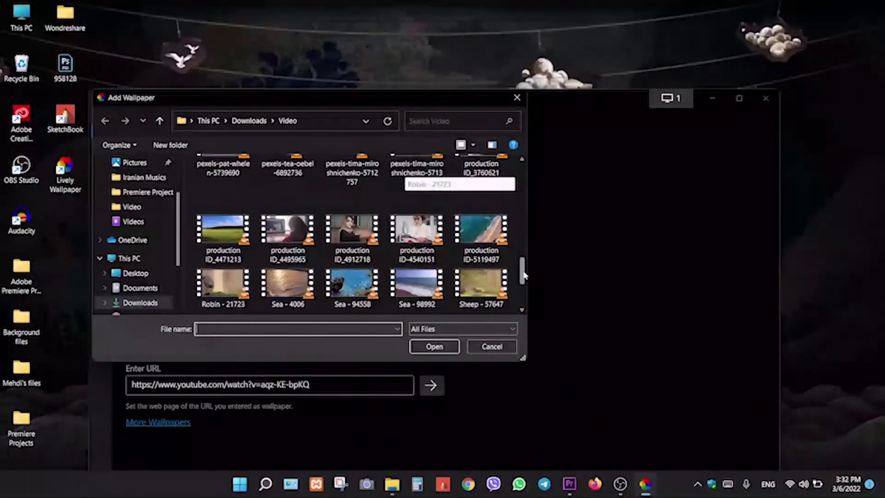
left_click(413, 290)
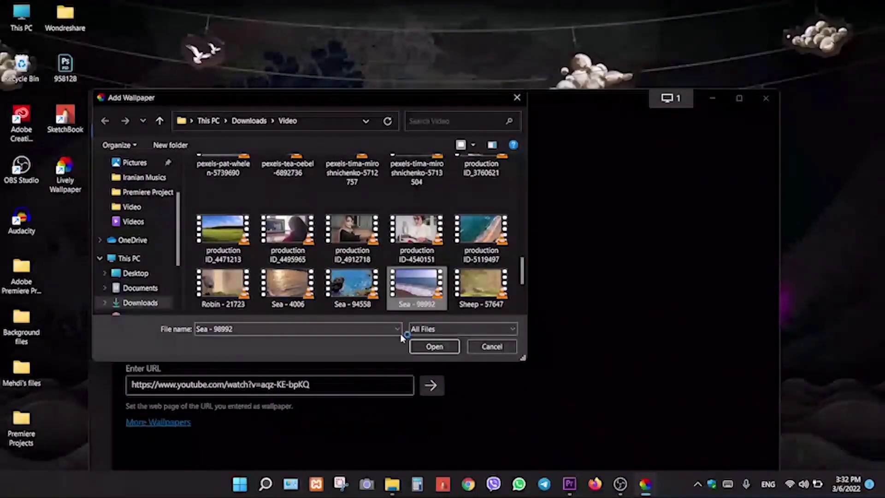
left_click(432, 347)
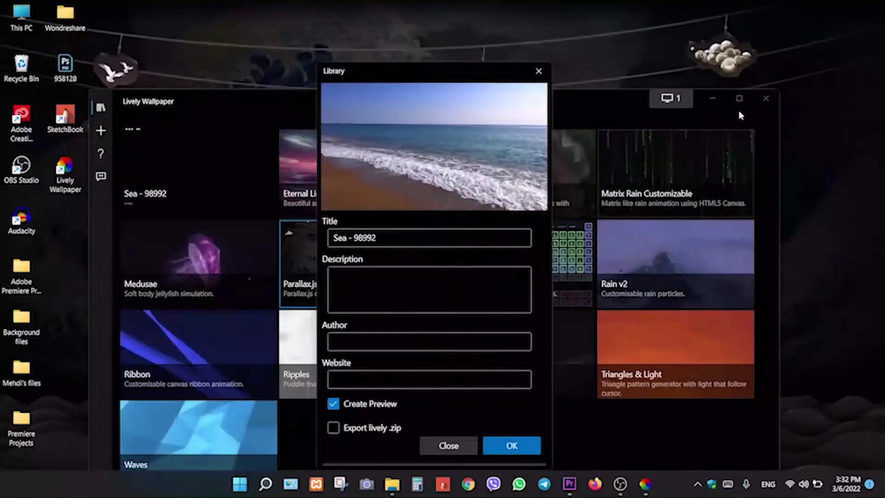
Save Sea - 98992 to the library and show the beach video playing on the desktop.
left_click(512, 445)
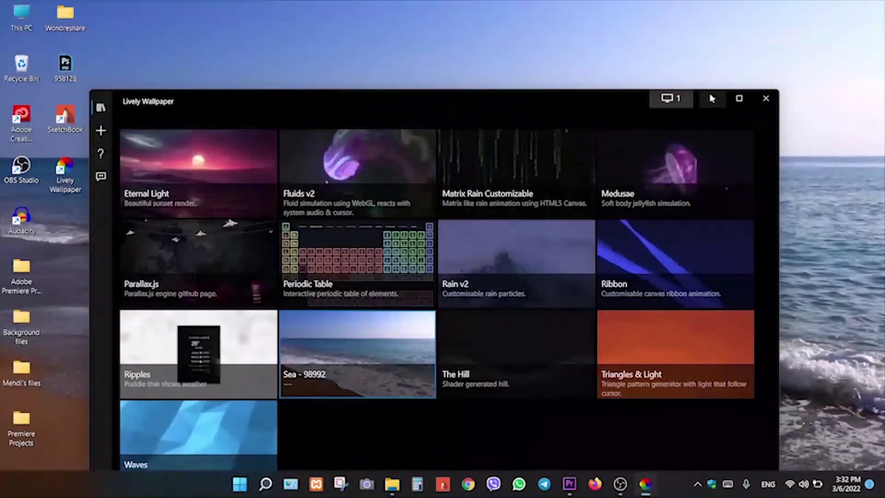
left_click(712, 99)
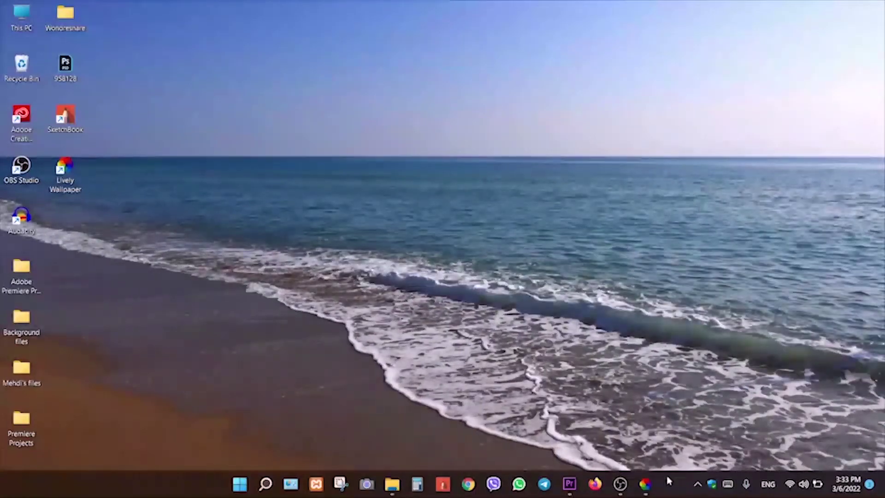
left_click(647, 485)
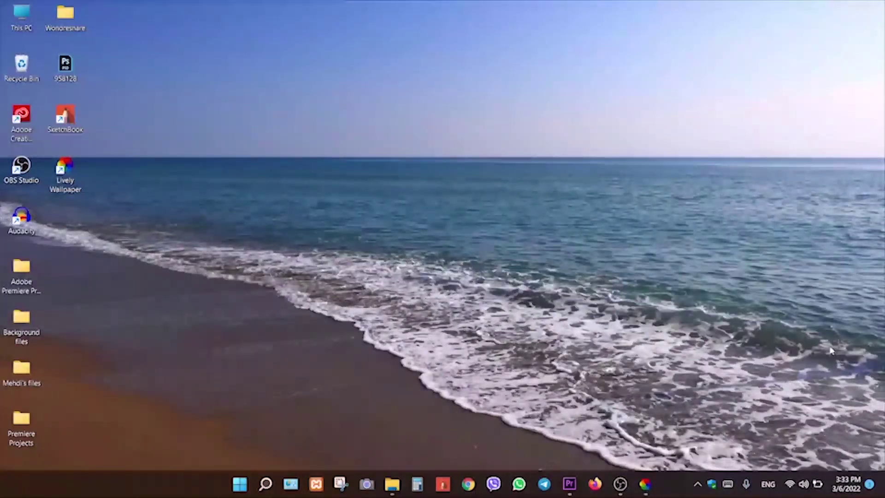